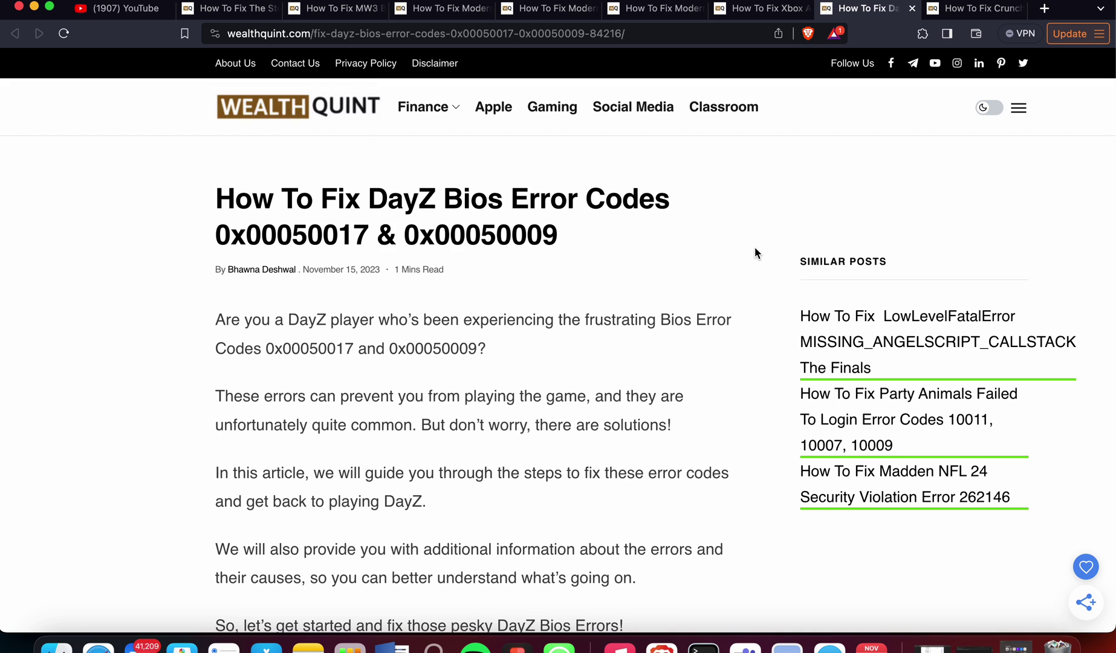
pyautogui.scroll(-5, 755, 252)
pyautogui.scroll(-2, 756, 253)
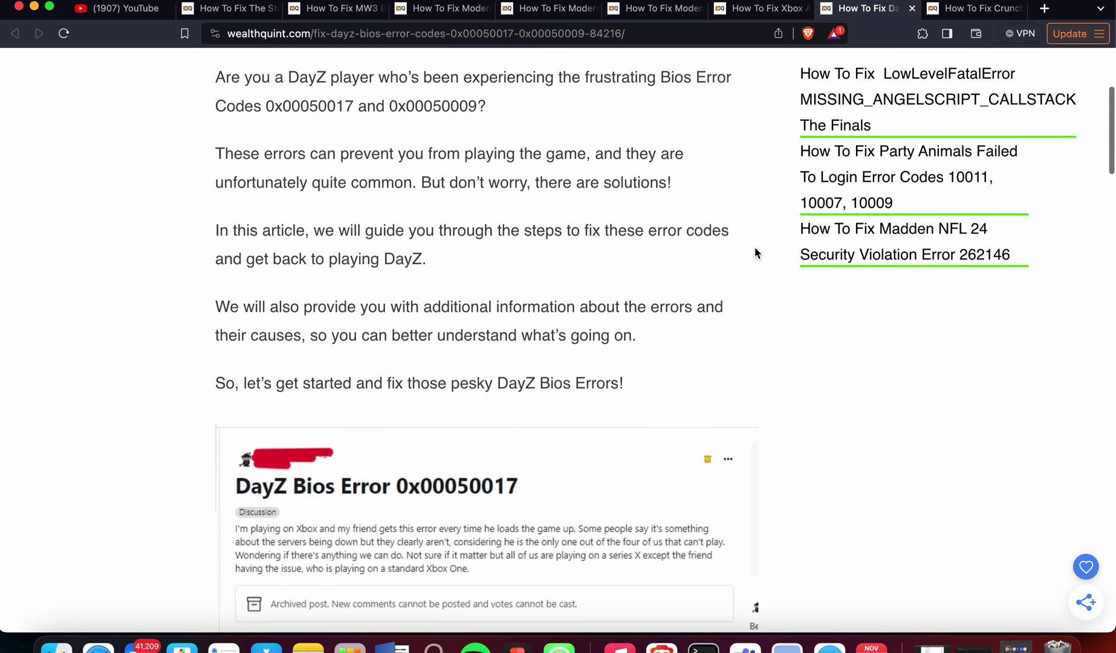
pyautogui.scroll(-3, 756, 252)
pyautogui.scroll(-3, 756, 253)
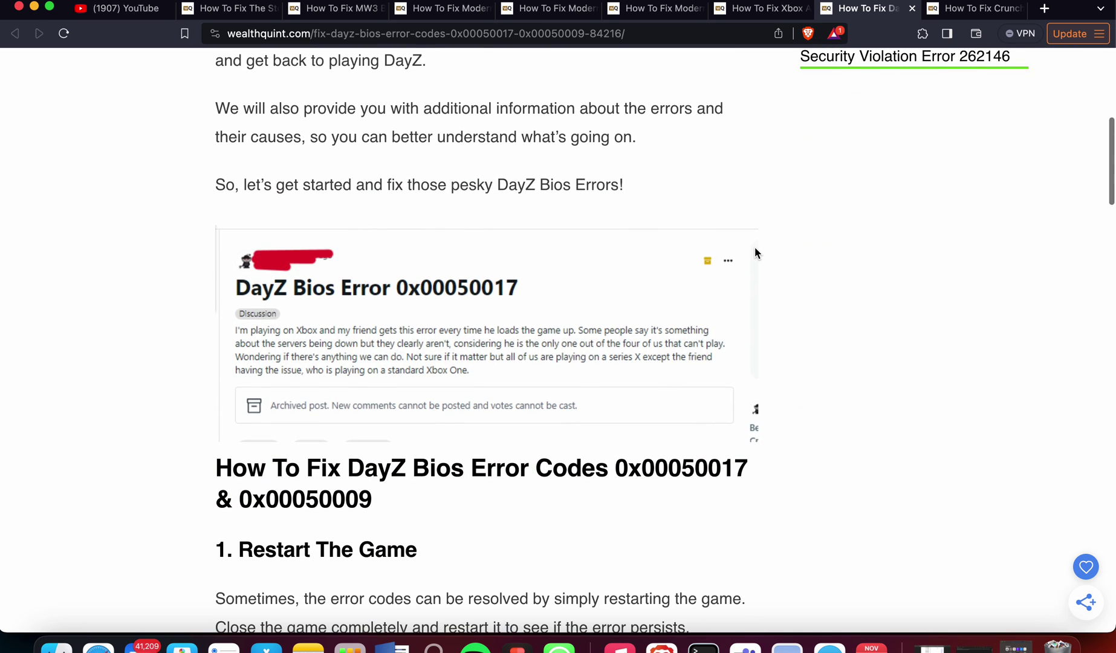
pyautogui.scroll(-3, 755, 253)
pyautogui.scroll(-1, 755, 252)
pyautogui.scroll(-3, 755, 253)
pyautogui.scroll(-3, 755, 253)
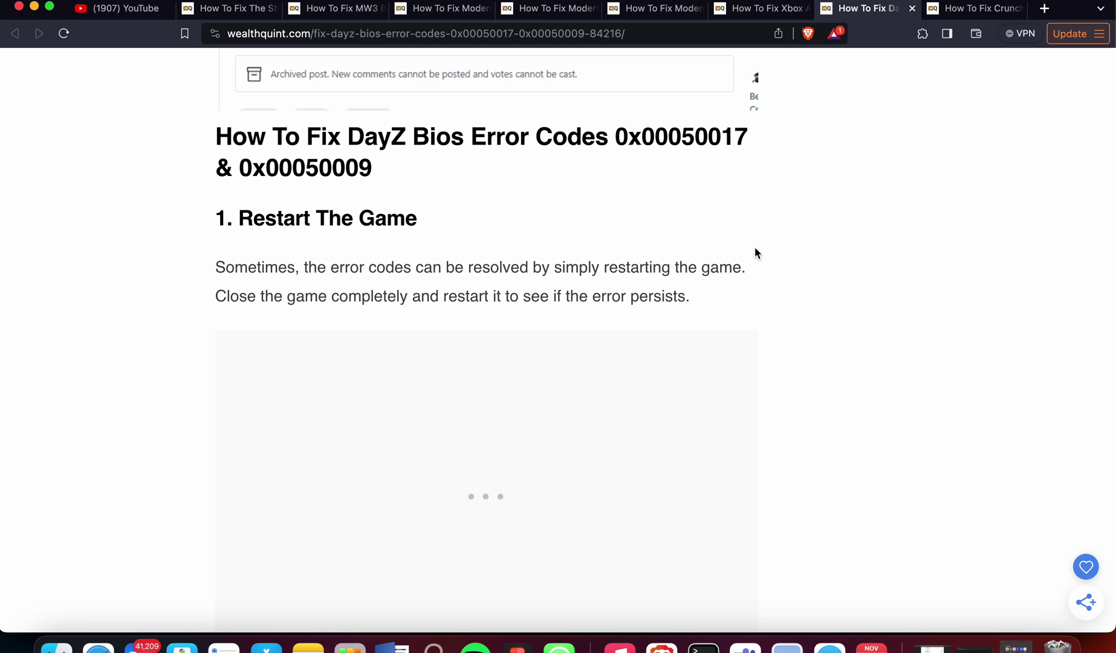
pyautogui.scroll(-5, 755, 253)
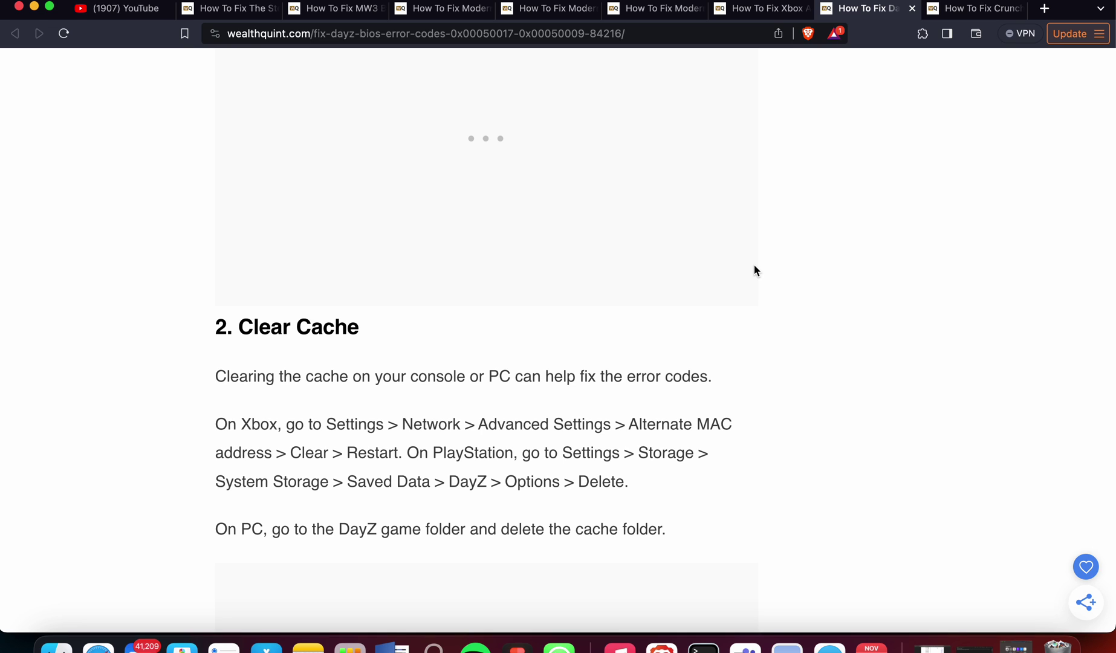
pyautogui.scroll(-3, 754, 271)
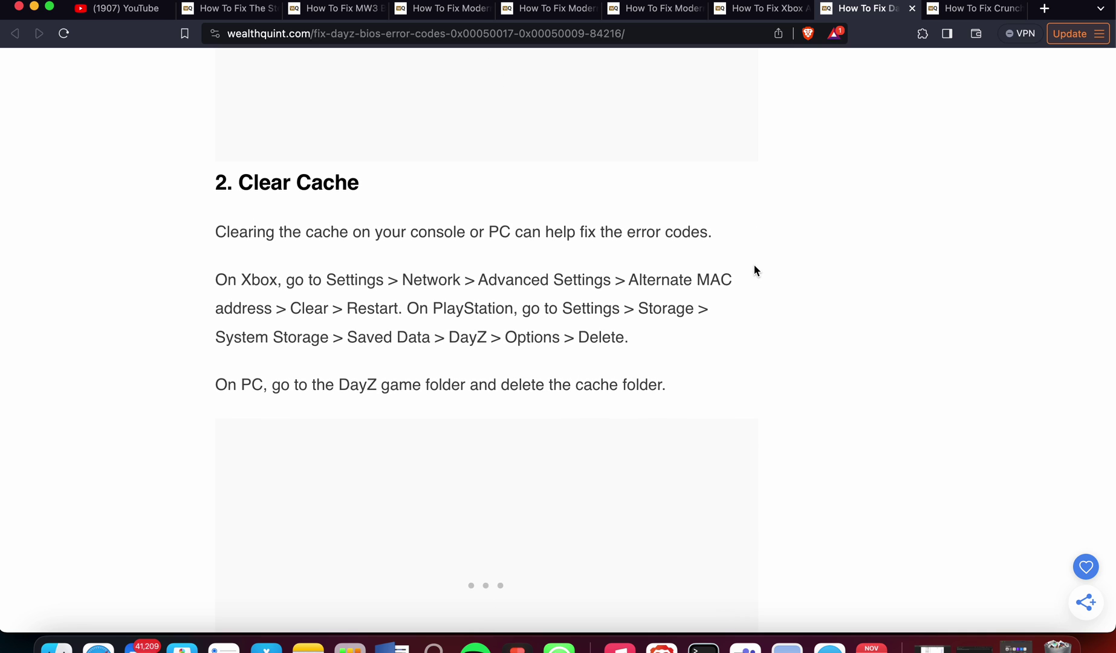
pyautogui.scroll(-1, 754, 271)
pyautogui.scroll(-4, 755, 272)
pyautogui.scroll(-1, 755, 271)
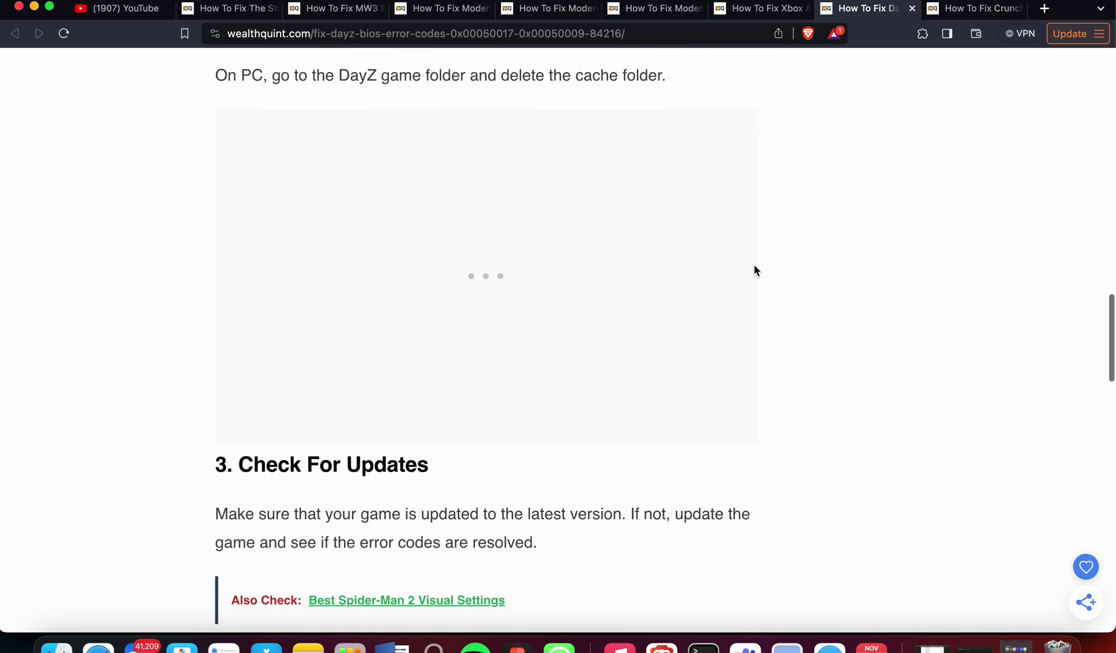
pyautogui.scroll(-2, 754, 272)
pyautogui.scroll(-1, 754, 271)
pyautogui.scroll(-2, 754, 271)
pyautogui.scroll(-2, 754, 269)
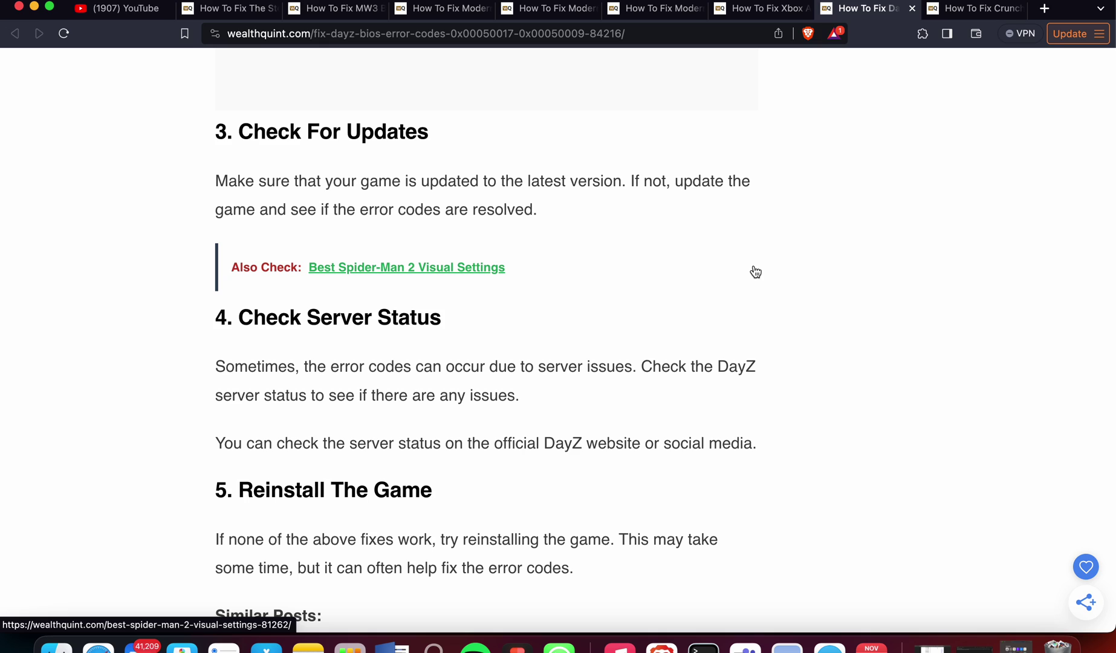
pyautogui.scroll(1, 755, 272)
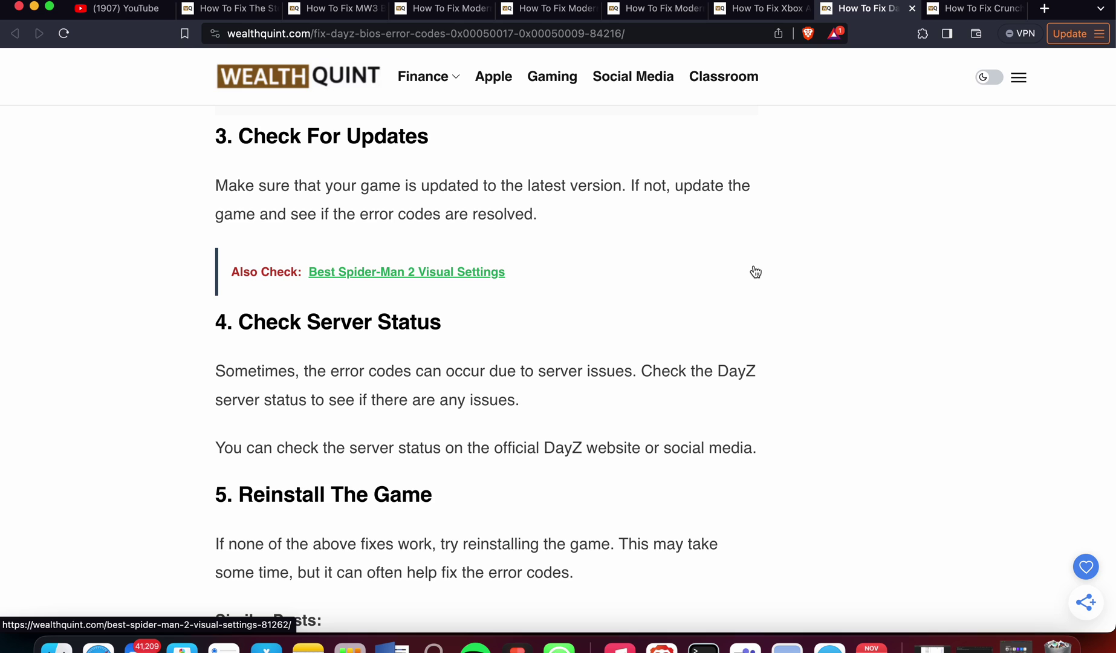
pyautogui.scroll(-2, 755, 272)
pyautogui.scroll(-1, 756, 272)
pyautogui.scroll(-1, 755, 272)
pyautogui.scroll(-1, 755, 272)
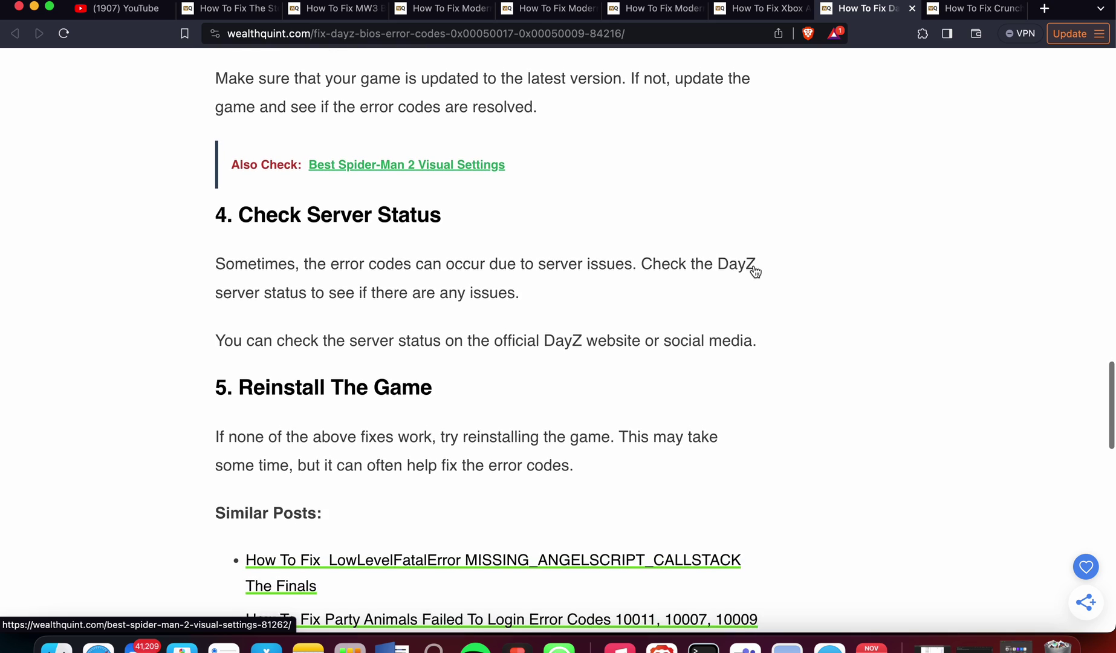
pyautogui.scroll(-1, 755, 271)
pyautogui.scroll(-1, 757, 290)
pyautogui.scroll(-2, 757, 290)
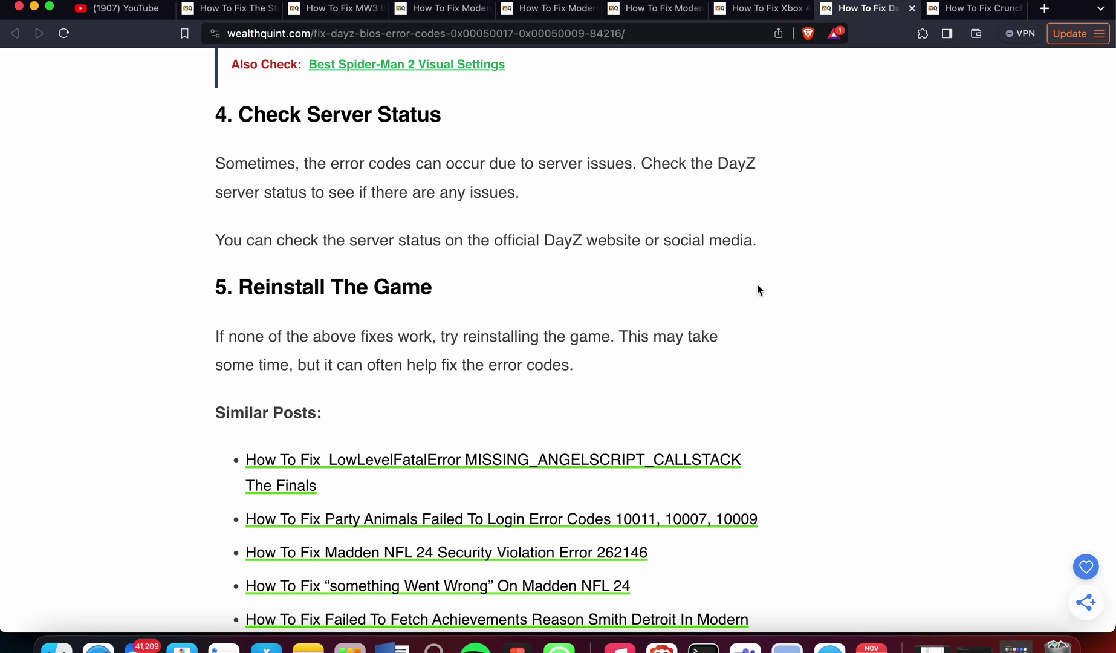
pyautogui.scroll(-3, 768, 457)
pyautogui.scroll(3, 767, 456)
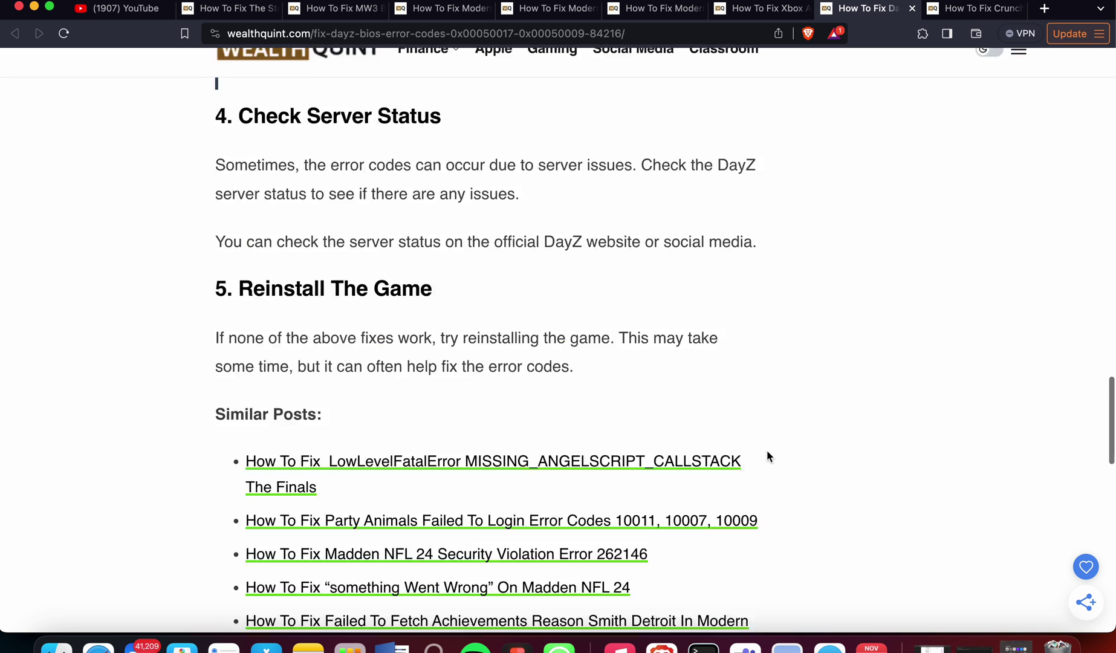
pyautogui.scroll(3, 768, 456)
pyautogui.scroll(-15, 767, 457)
pyautogui.scroll(-5, 768, 456)
pyautogui.scroll(-4, 768, 456)
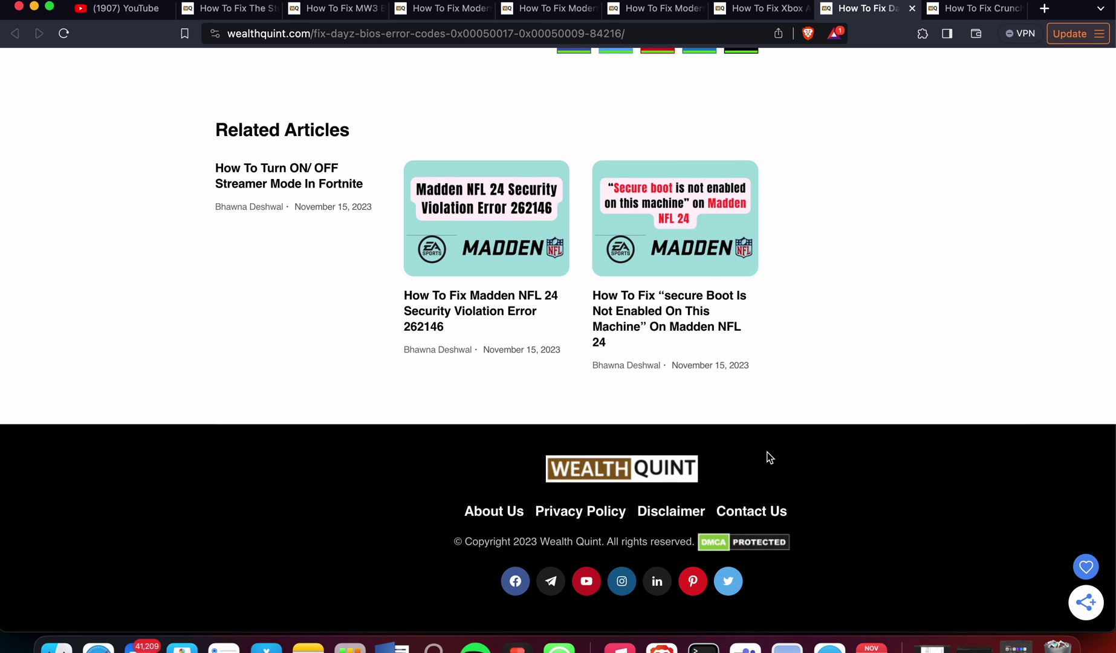
pyautogui.scroll(1, 768, 457)
pyautogui.scroll(2, 767, 456)
pyautogui.scroll(1, 766, 451)
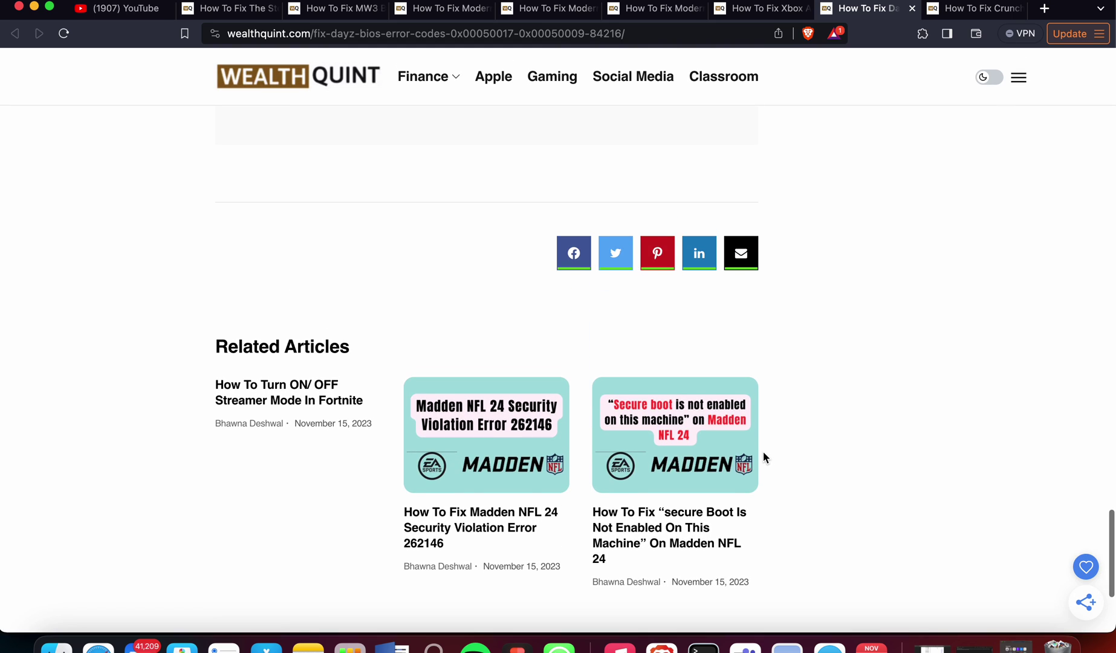
pyautogui.scroll(5, 763, 459)
pyautogui.scroll(3, 763, 458)
pyautogui.scroll(5, 763, 458)
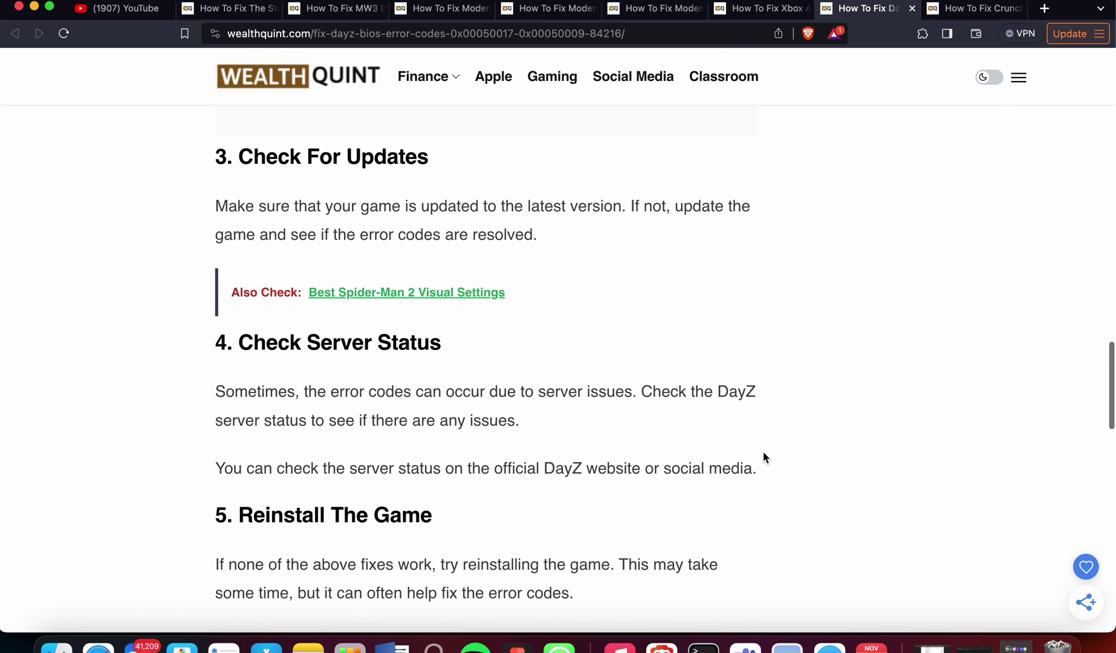
pyautogui.scroll(1, 763, 458)
pyautogui.scroll(3, 763, 457)
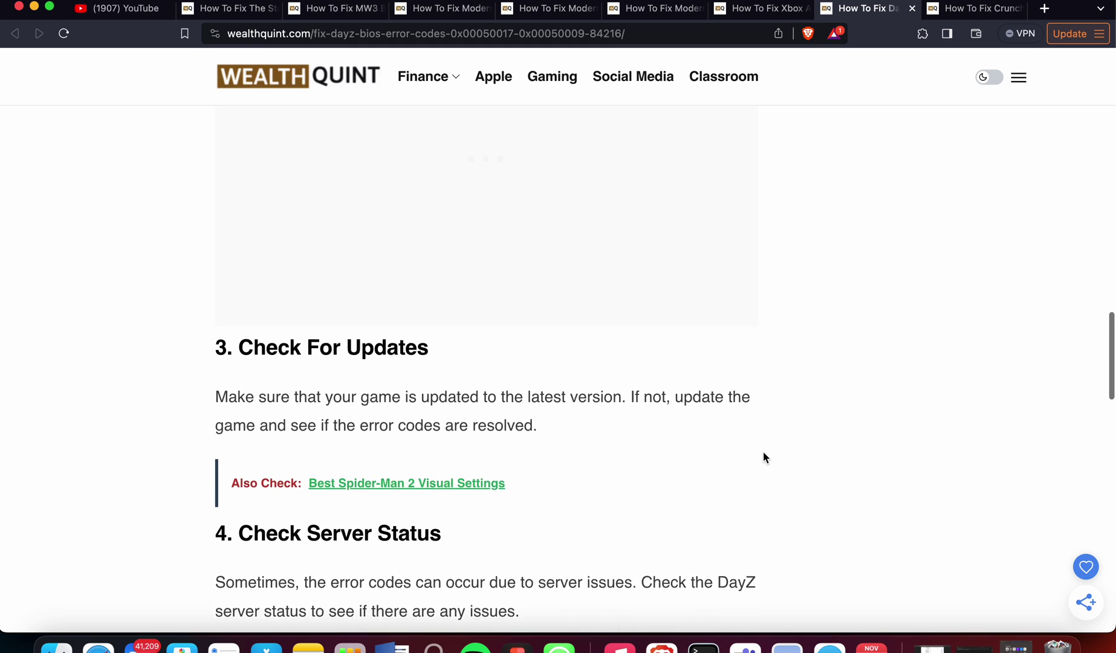
pyautogui.scroll(3, 763, 458)
pyautogui.scroll(8, 763, 458)
pyautogui.scroll(8, 763, 458)
pyautogui.scroll(5, 764, 458)
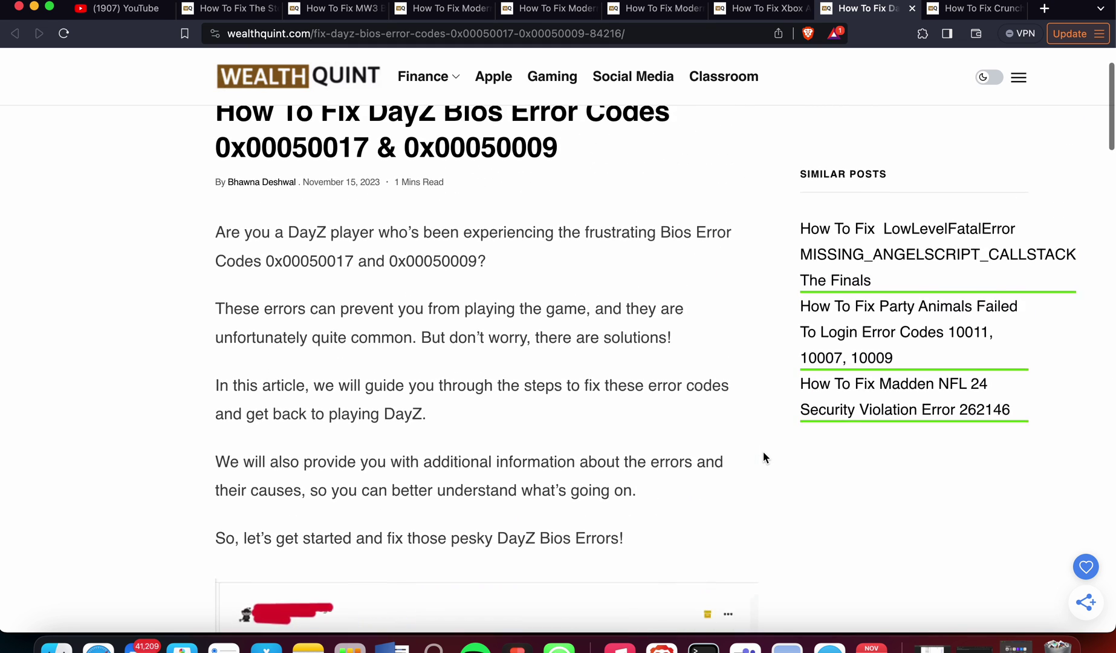